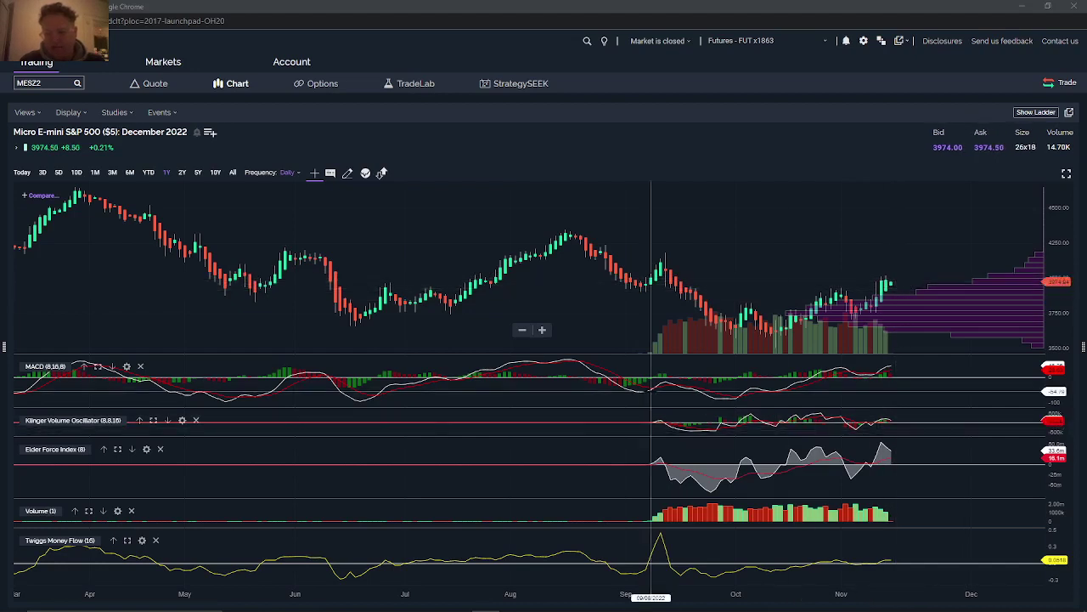
Try full height on the Klinger and MACD panes, restore them, then maximize Twiggs Money Flow
click(153, 420)
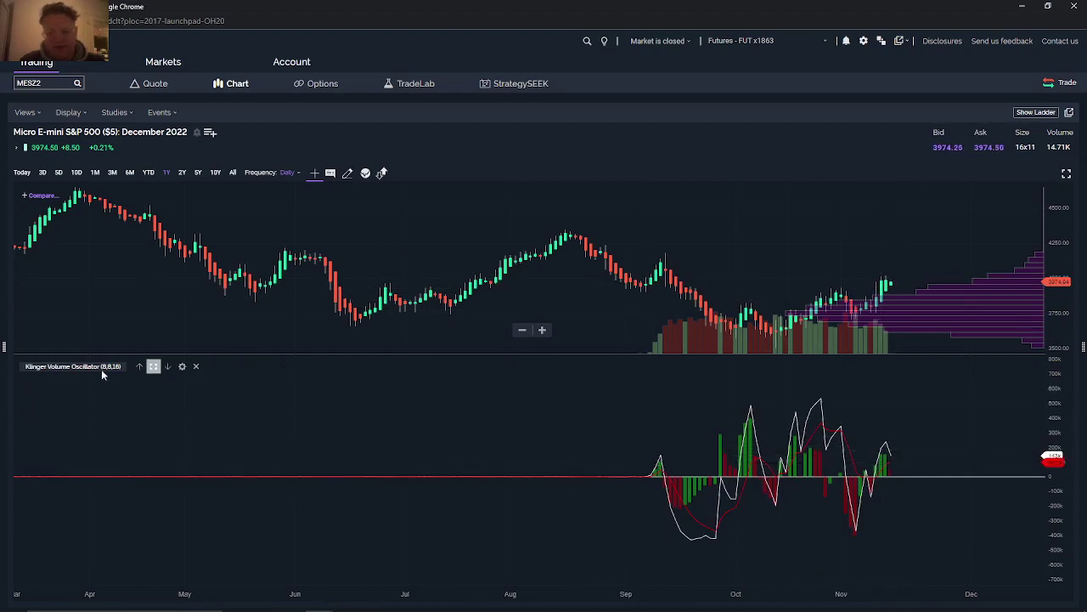
click(152, 367)
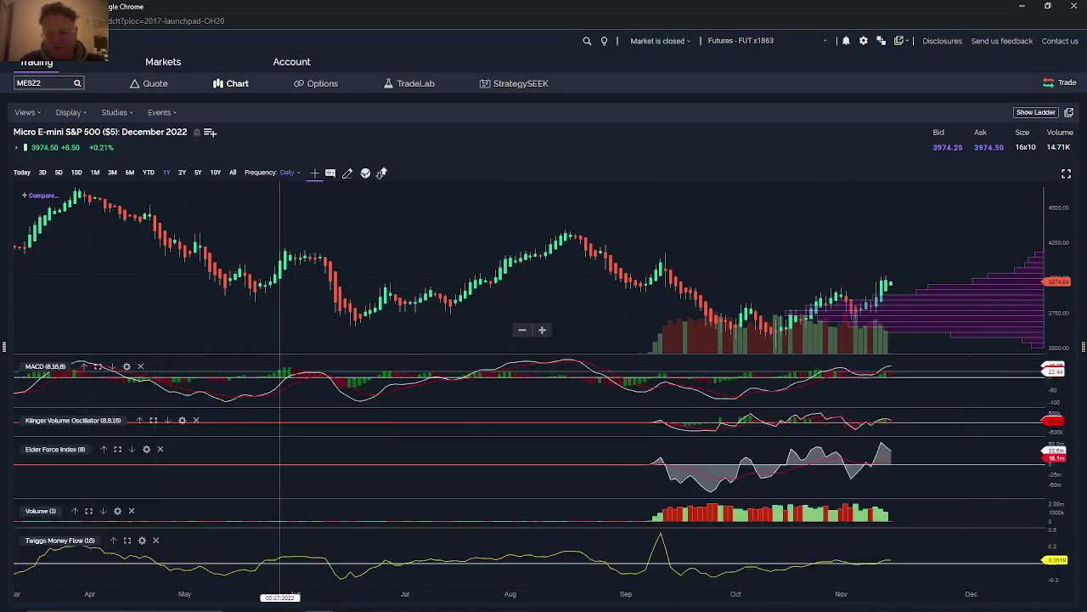
click(100, 364)
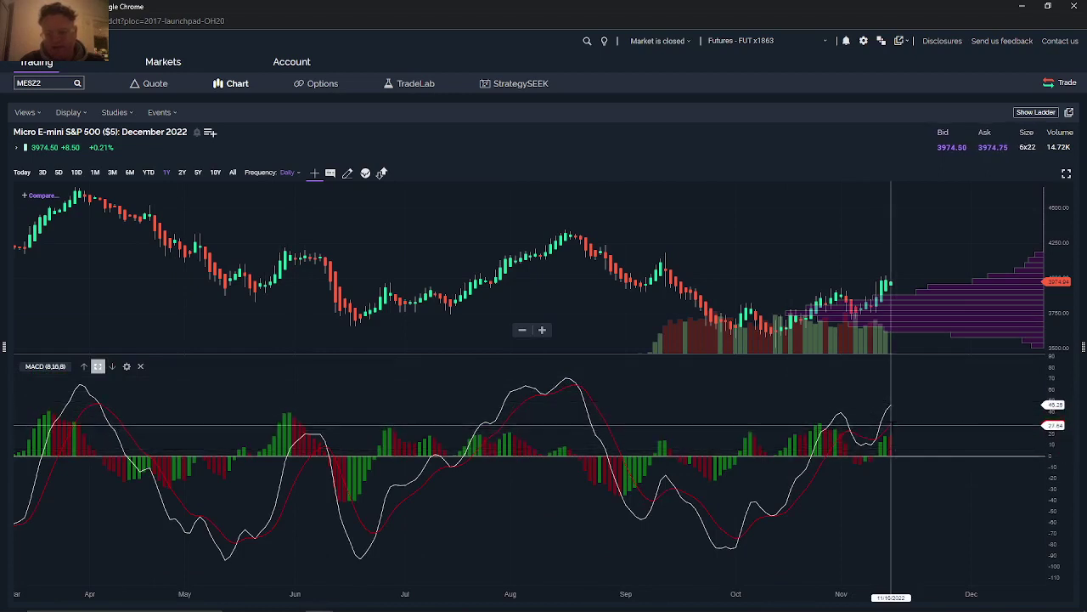
click(98, 366)
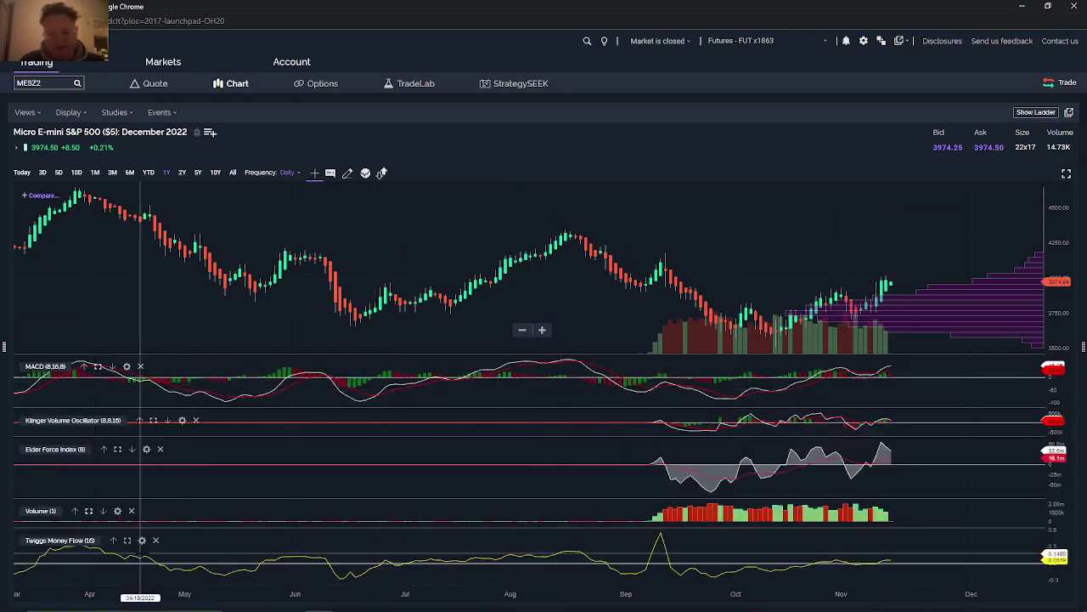
click(128, 540)
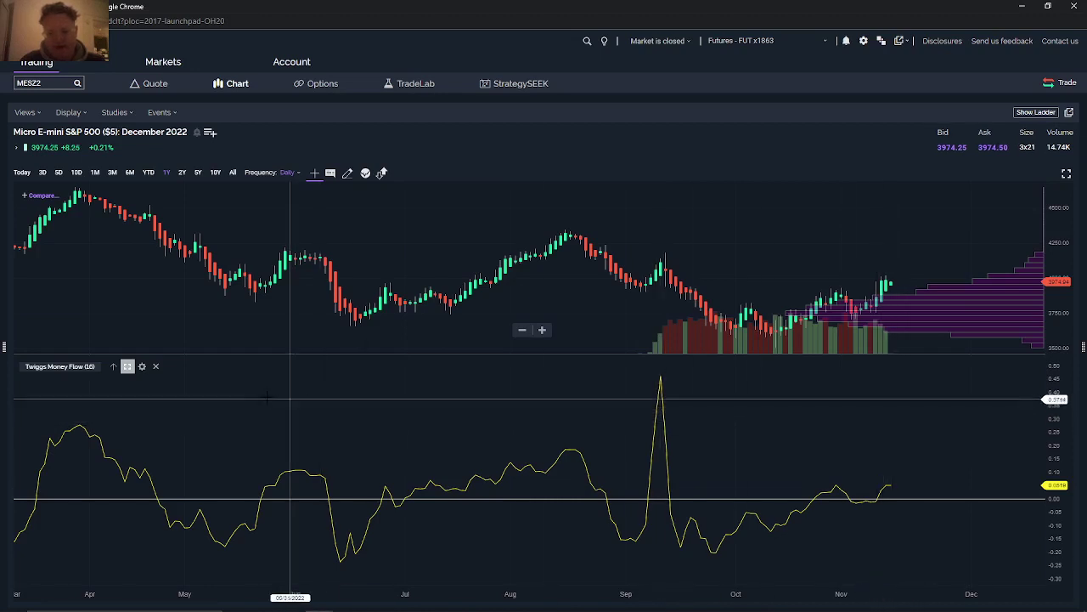
Enter SPY as the chart symbol and choose SPDR S&P 500 ETF Trust
click(53, 82)
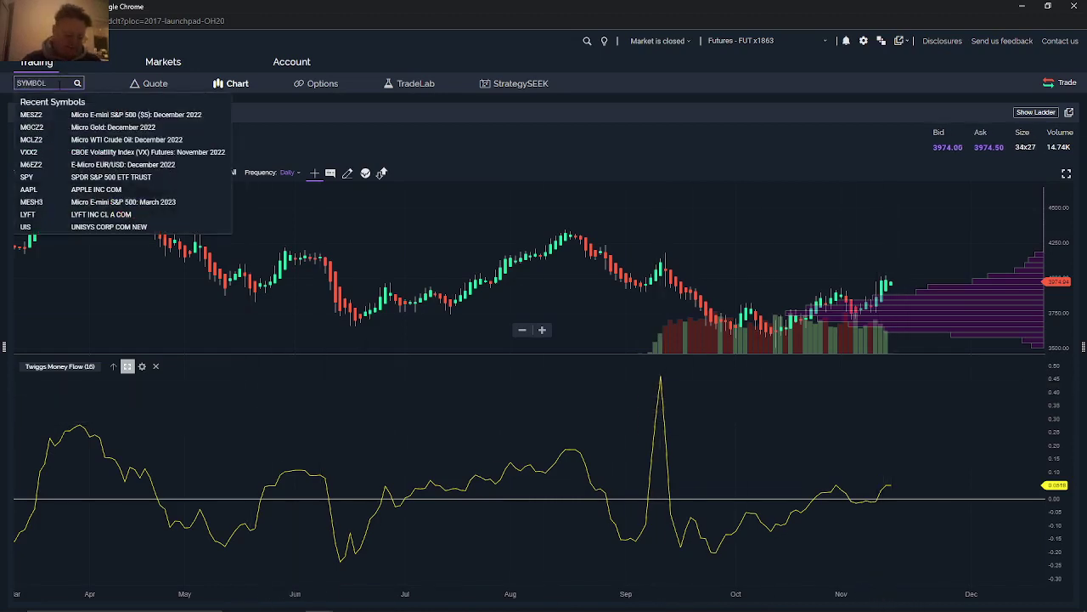
text(SPY)
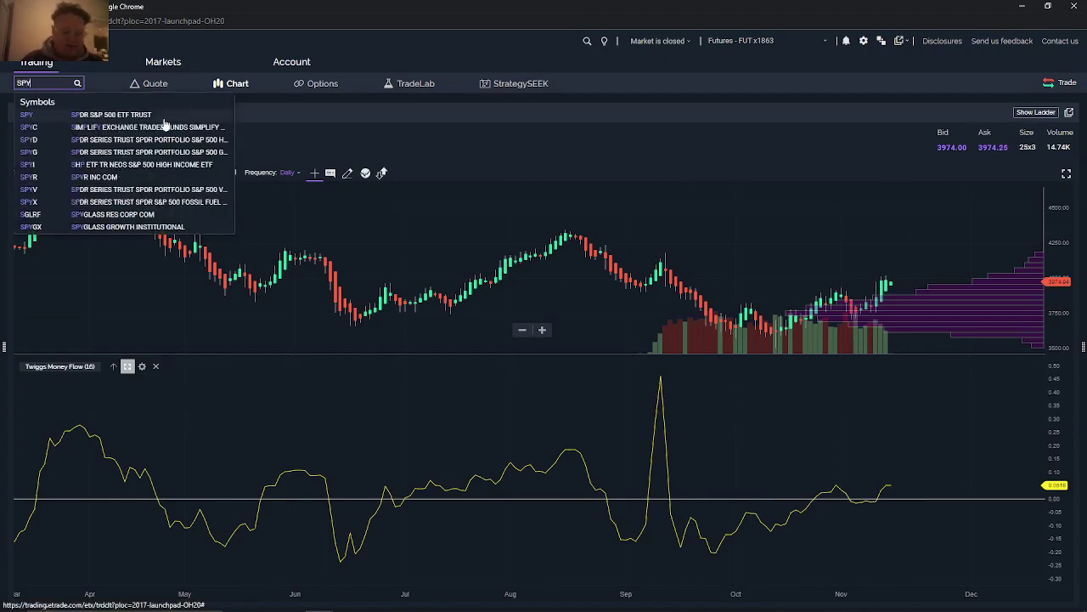
click(163, 117)
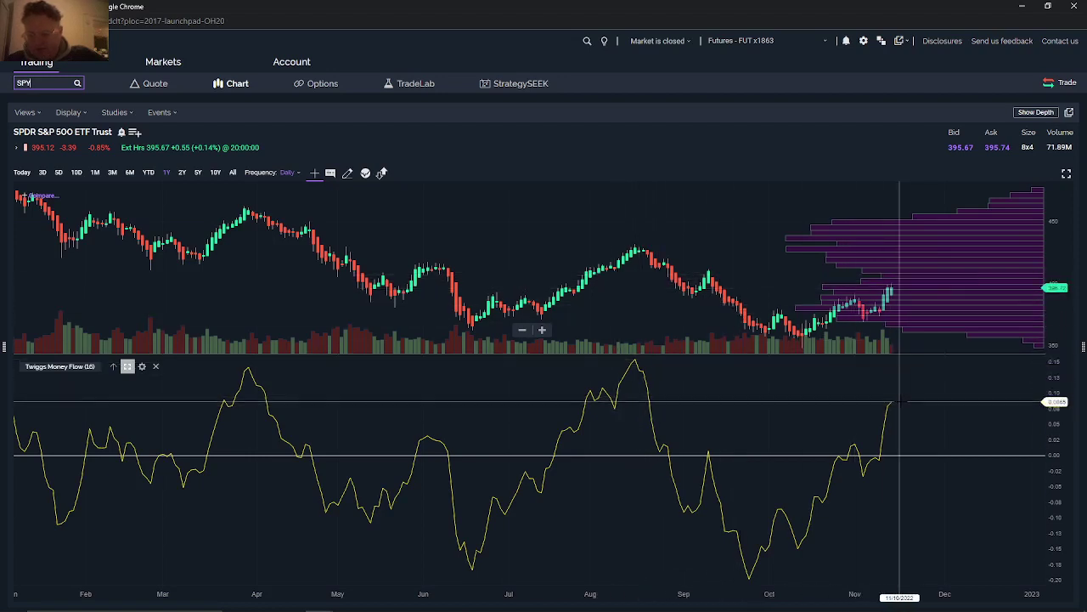
Select the Horizontal drawing tool and place a level at 411.51 on the SPY price chart
click(347, 173)
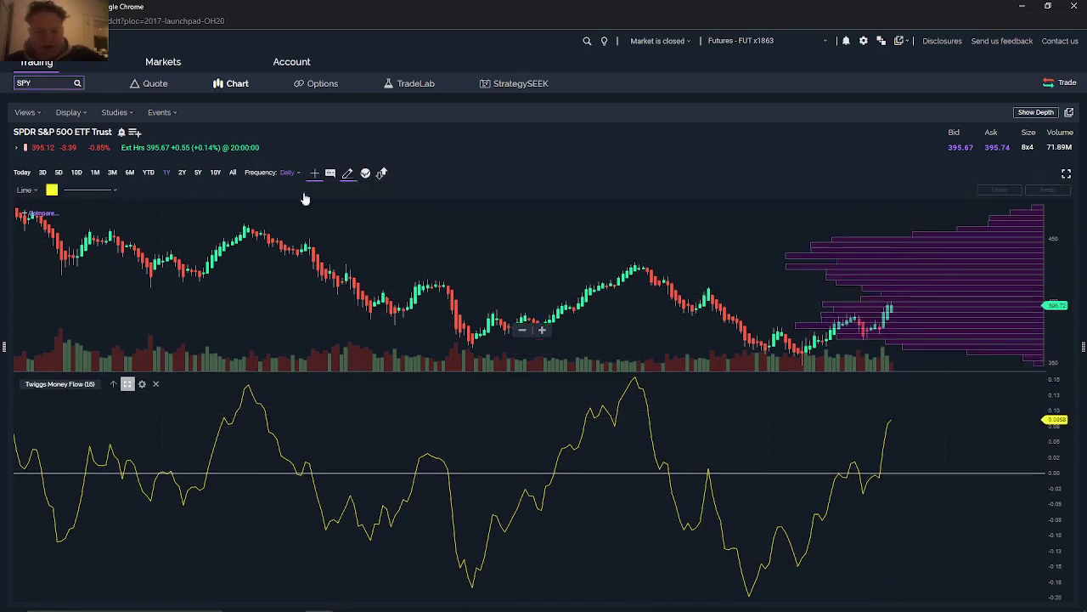
click(27, 190)
click(50, 262)
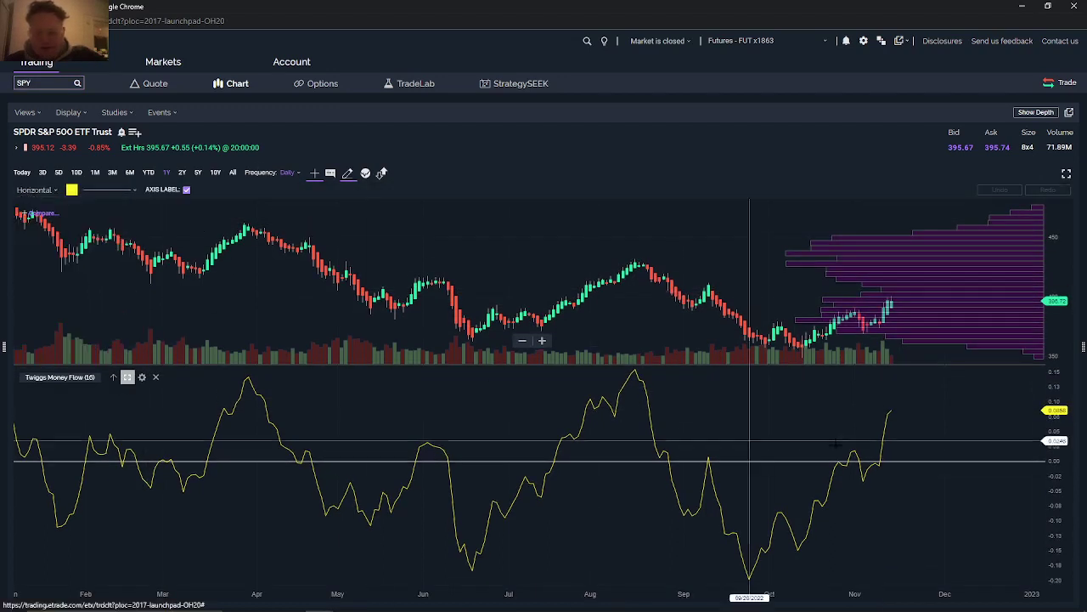
click(839, 409)
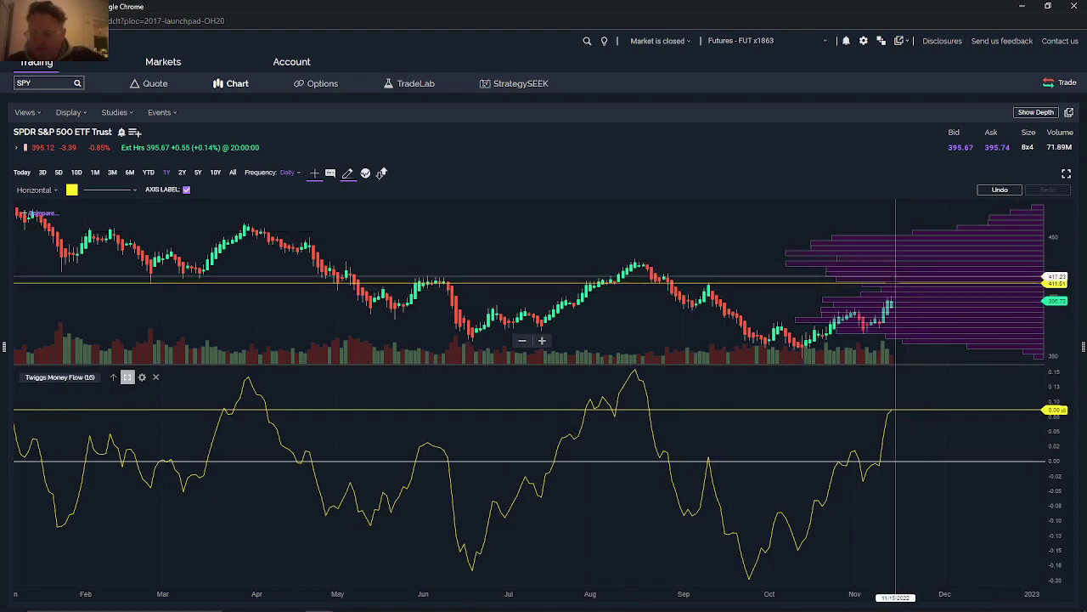
Switch the drawing type to Measure and measure an upward price move on SPY
click(38, 188)
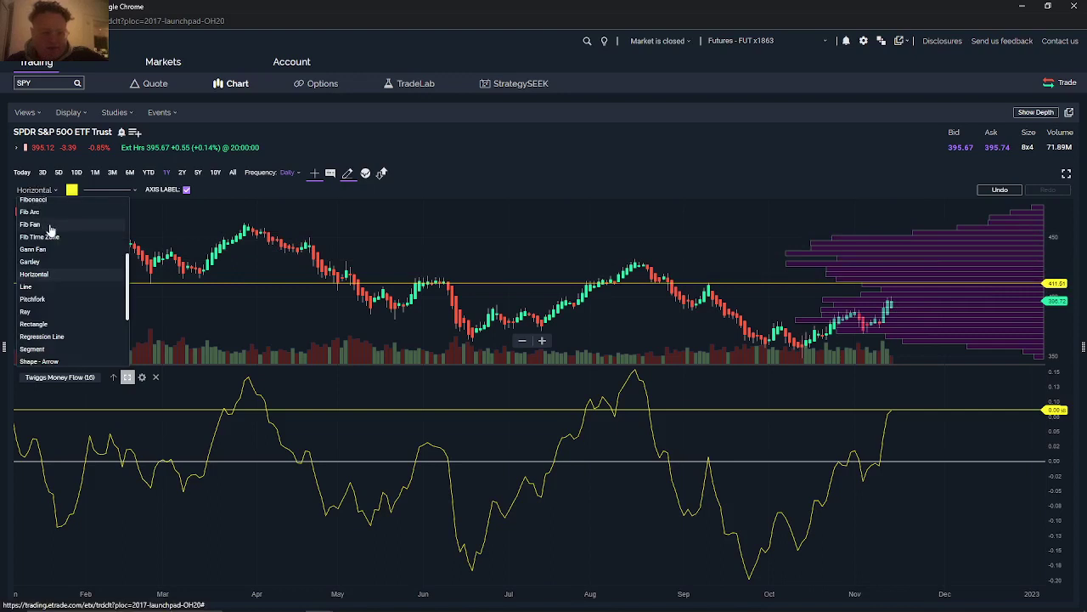
scroll(50, 229, up, 3)
click(34, 241)
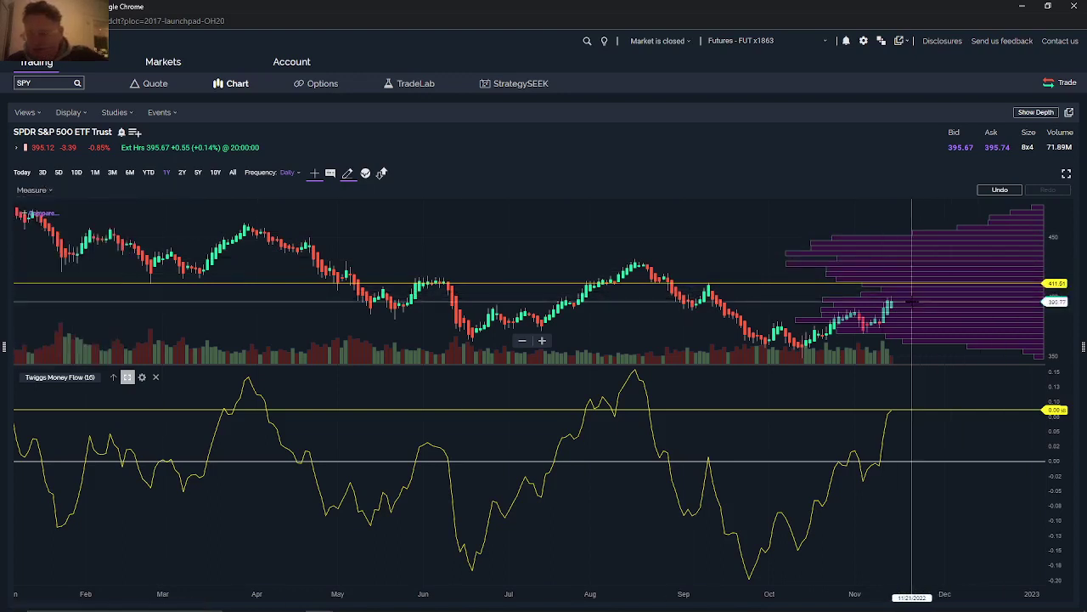
mouse_move(908, 302)
mouse_down()
mouse_move(913, 282)
mouse_move(917, 302)
mouse_up()
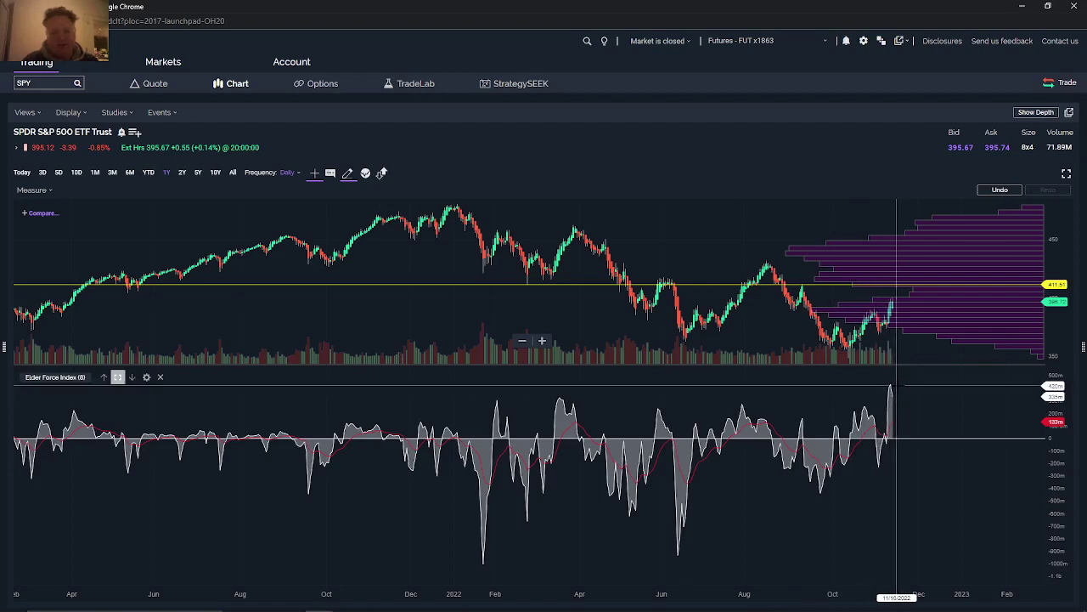
Measure back from the latest bar, then place a horizontal level near 402m on Elder Force Index
drag(896, 386, 563, 389)
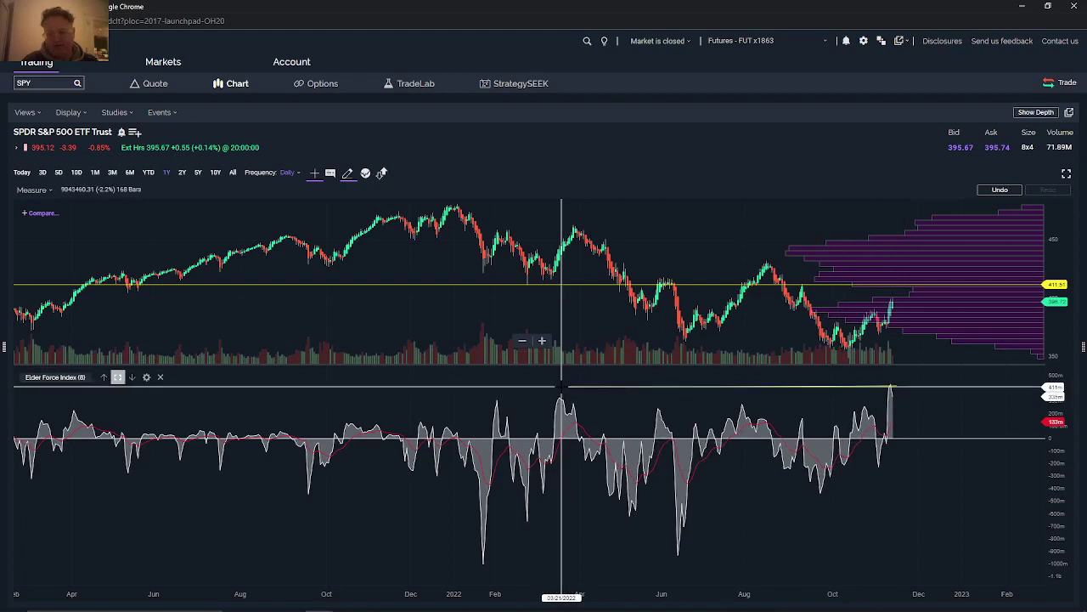
click(29, 190)
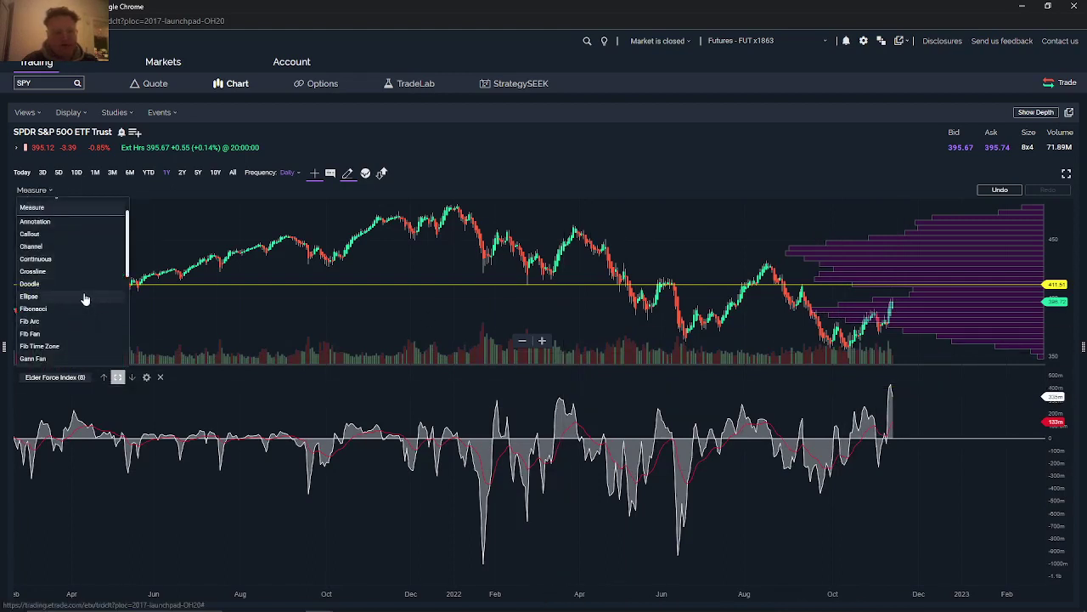
scroll(85, 299, down, 3)
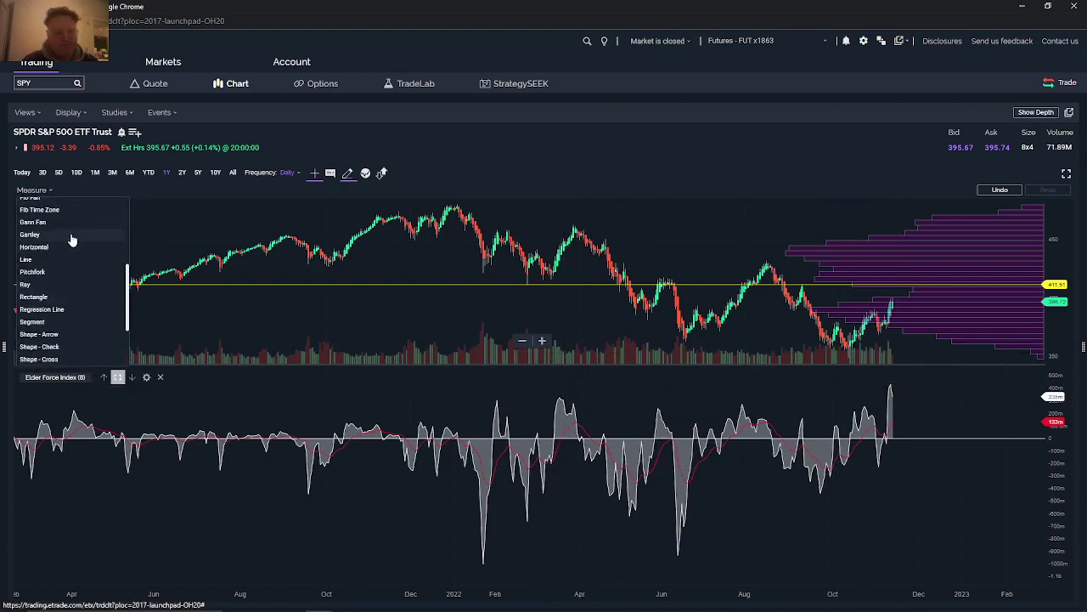
click(71, 250)
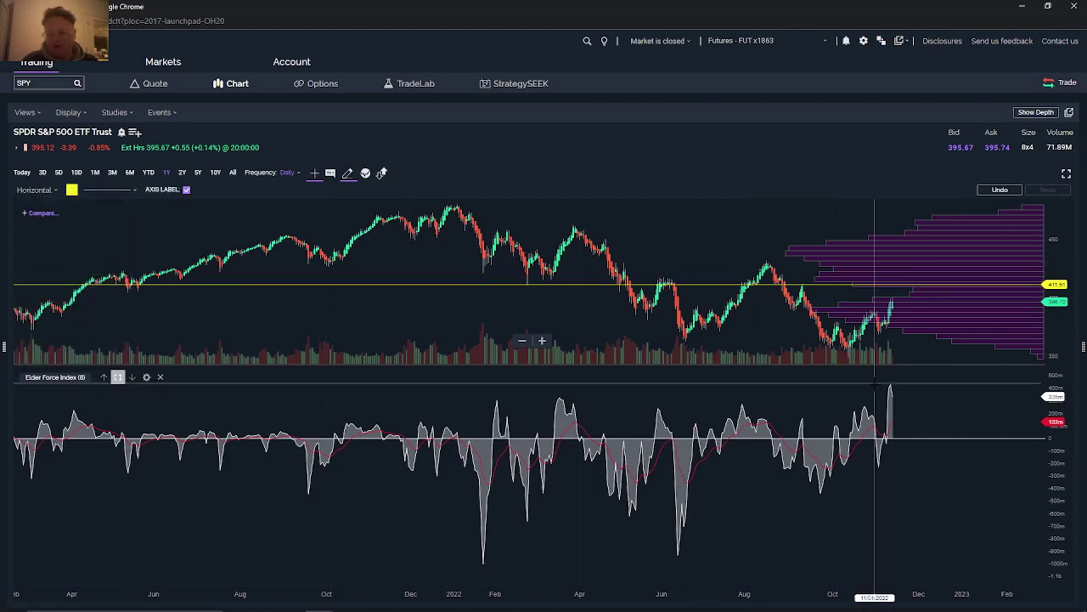
click(871, 386)
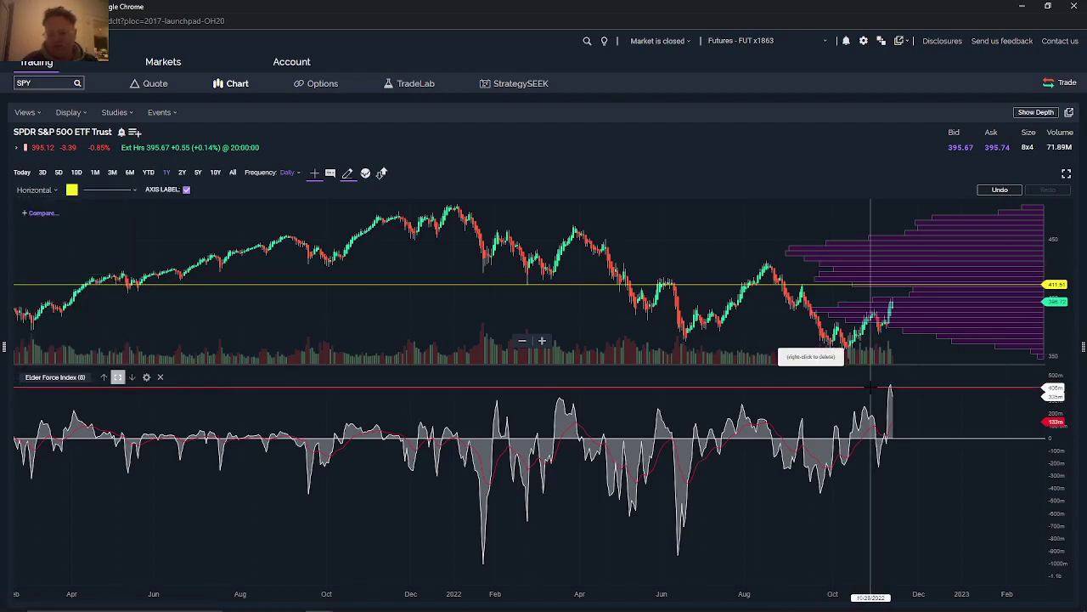
scroll(935, 408, down, 5)
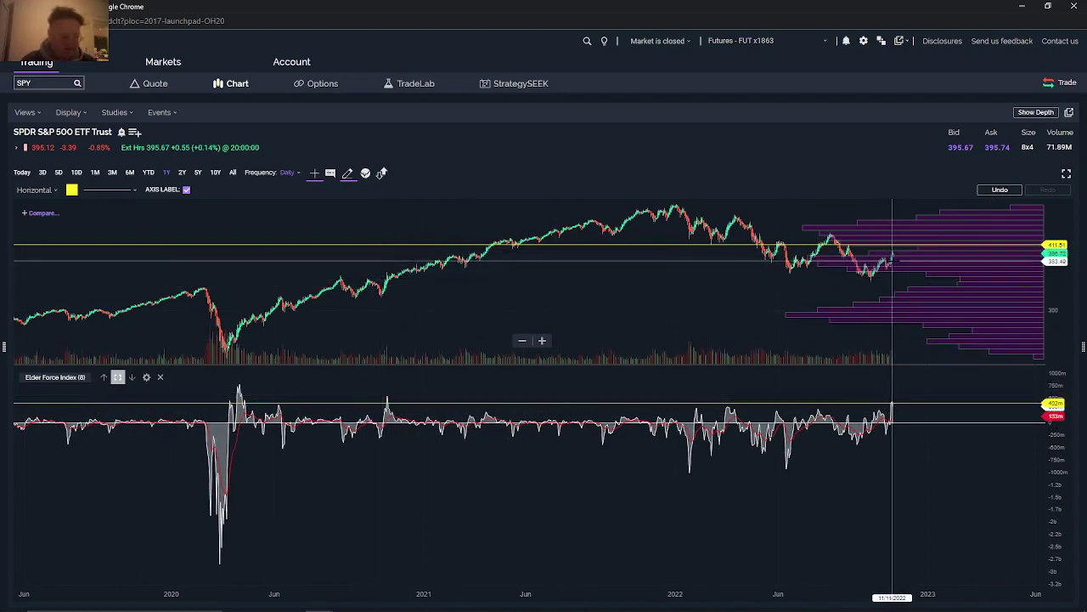
Load the VOLATILITY view, maximize the ATR (8) pane, and place a horizontal level on it
click(120, 377)
click(26, 113)
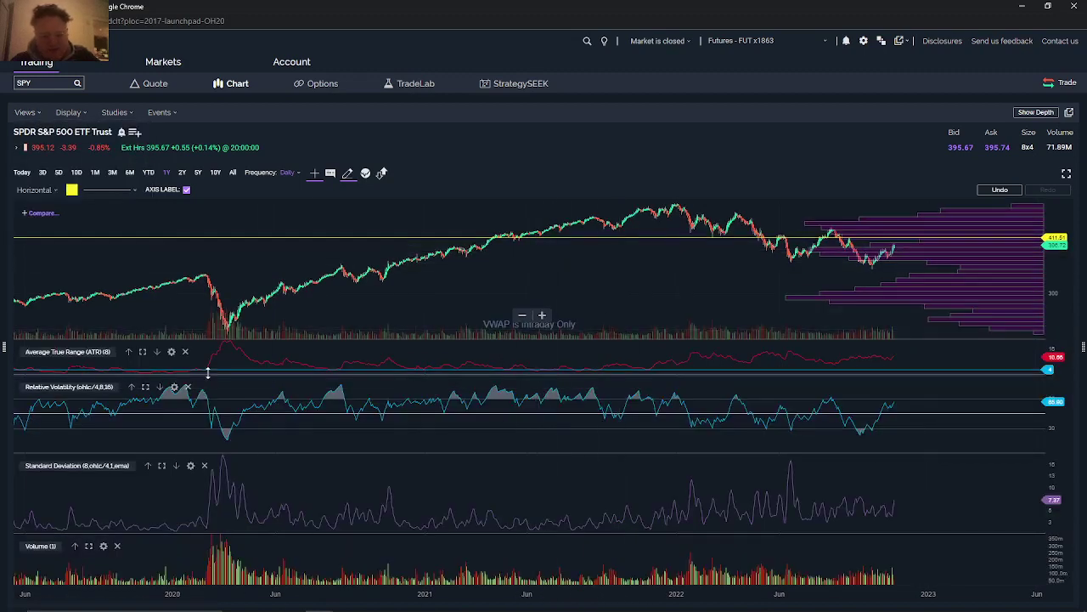
click(142, 351)
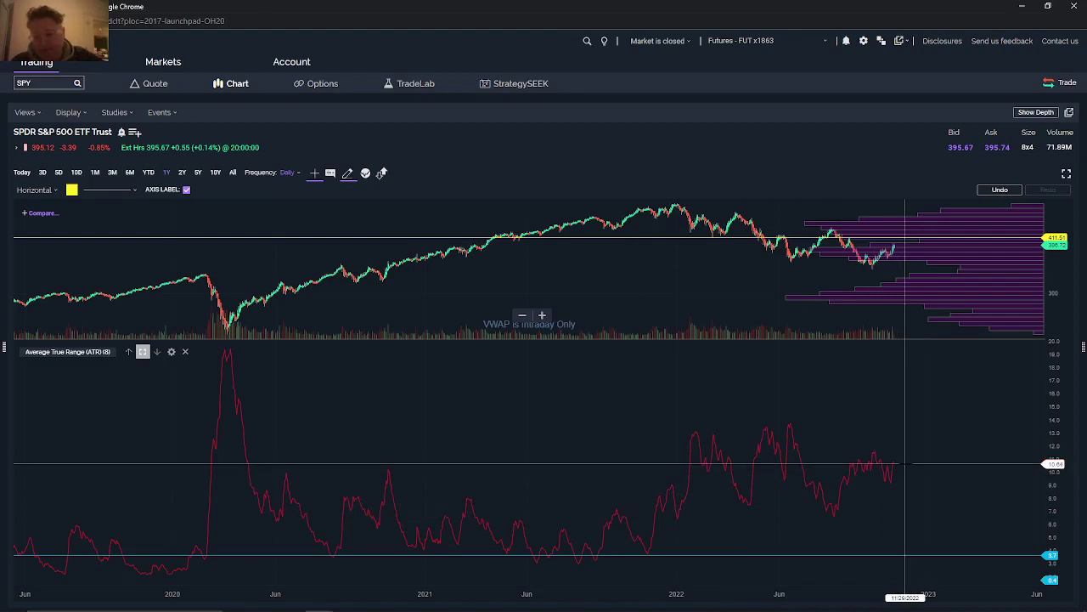
click(905, 466)
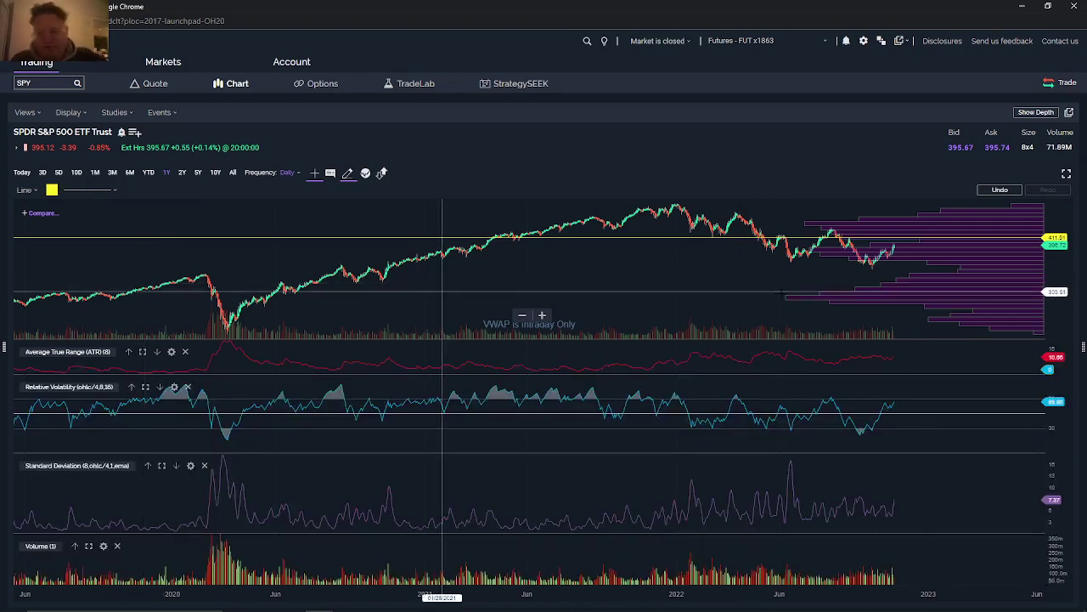
Draw a descending trend channel from SPY's 2022 peak with its parallel line
drag(675, 205, 910, 246)
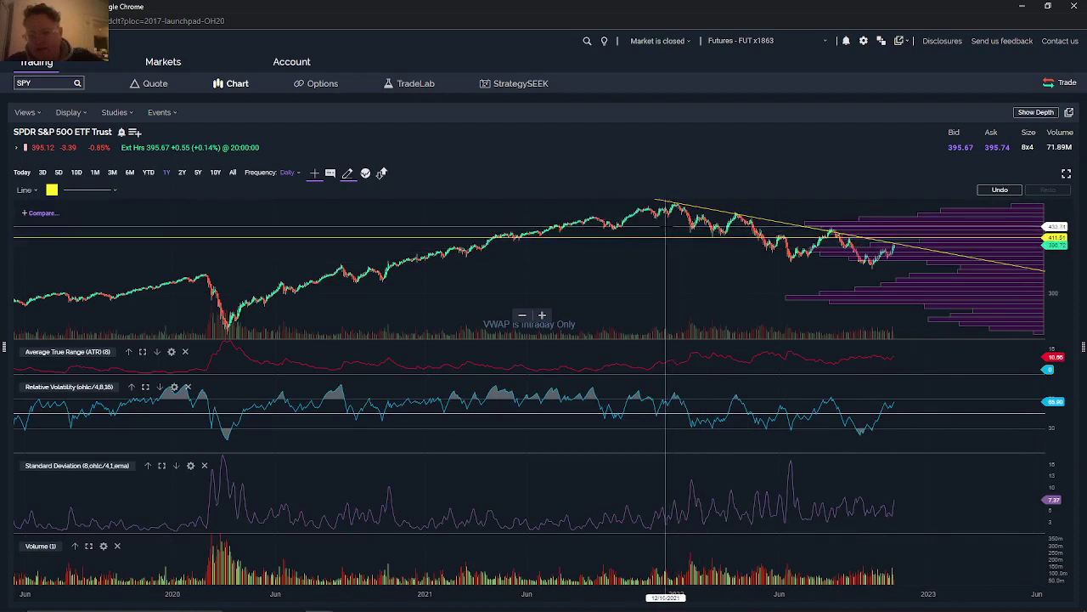
click(812, 257)
click(911, 270)
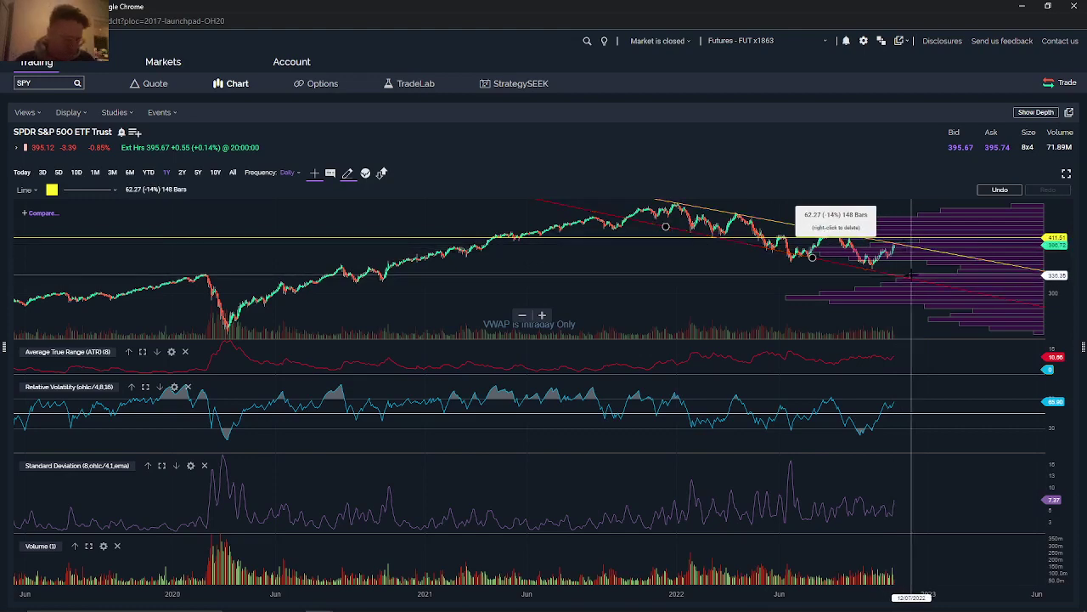
Delete the 411.51 horizontal level and reshape the channel's upper trend line
right_click(935, 237)
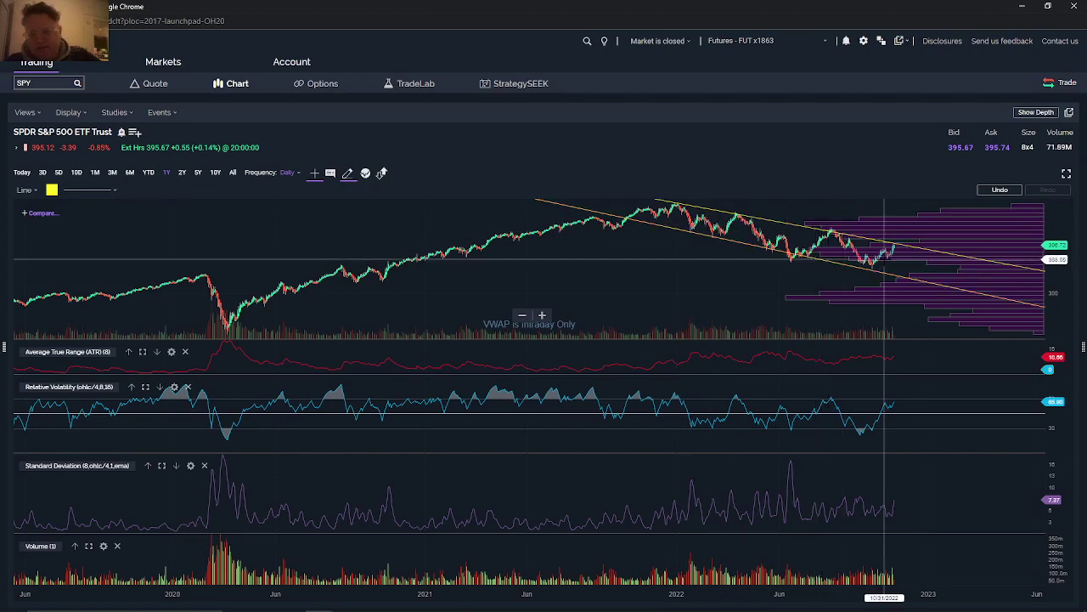
click(897, 242)
drag(897, 242, 824, 253)
click(824, 253)
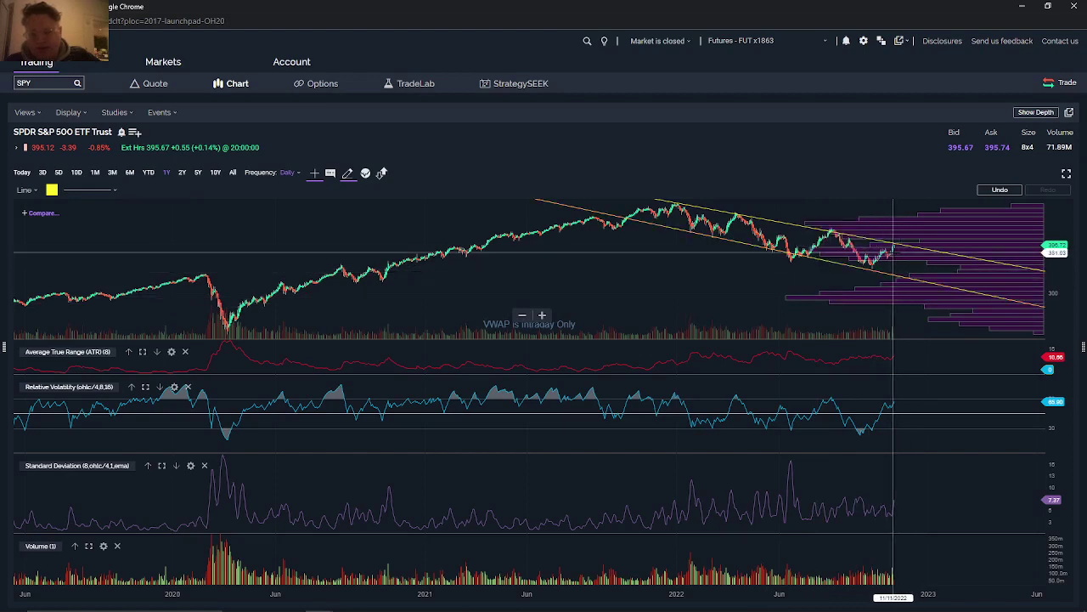
Load the saved MACD/Klinger/Force Index/Volume/Twiggs view and mark the force-index spike level
click(26, 113)
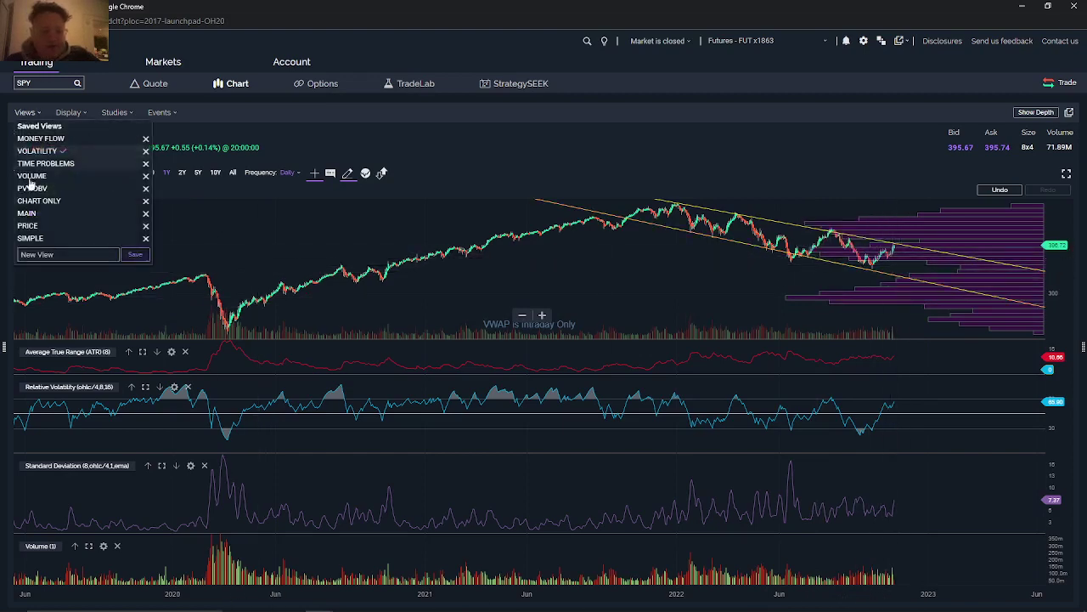
click(40, 138)
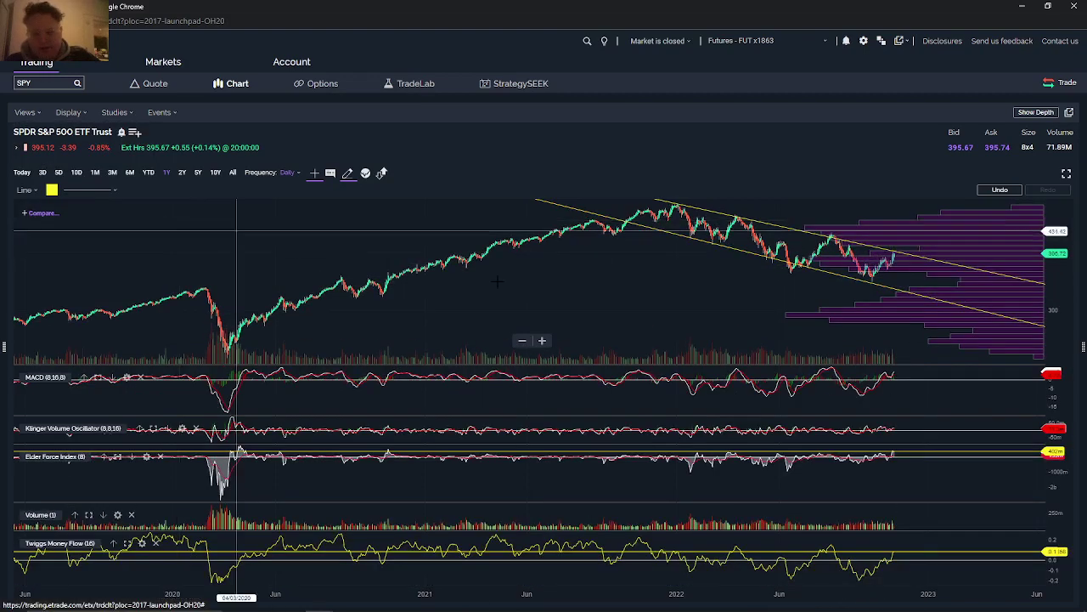
click(118, 457)
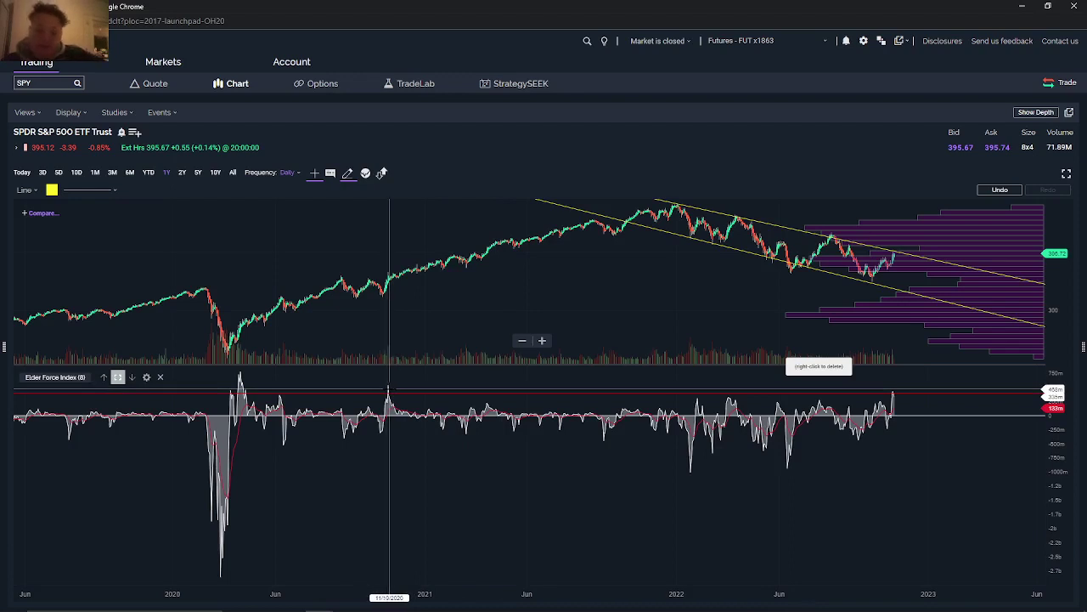
click(395, 391)
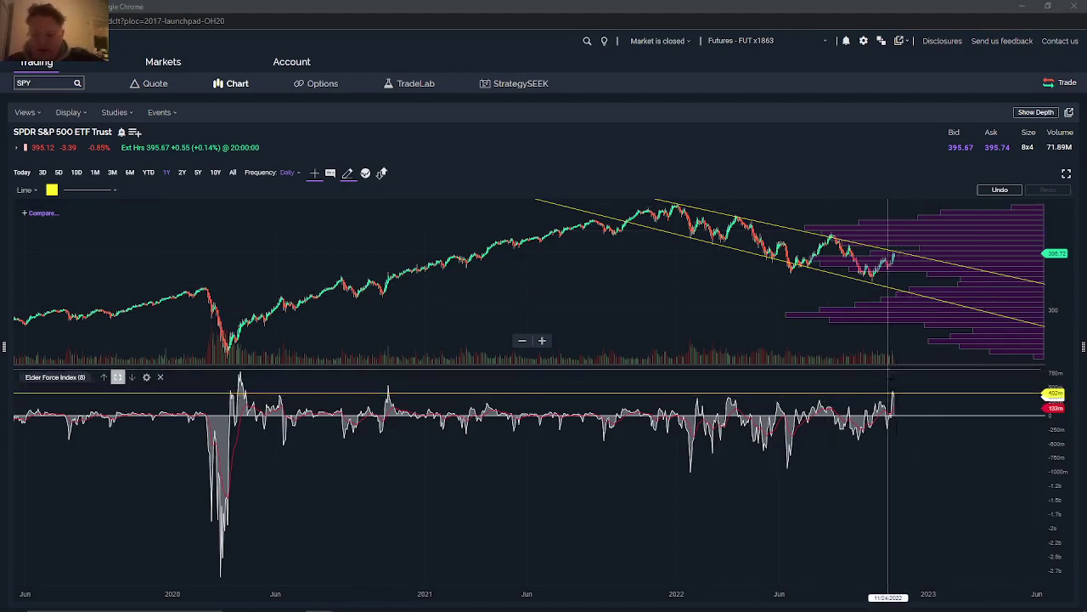
Add another force-index level, then redraw the upper channel line from the early-2022 peak
click(841, 395)
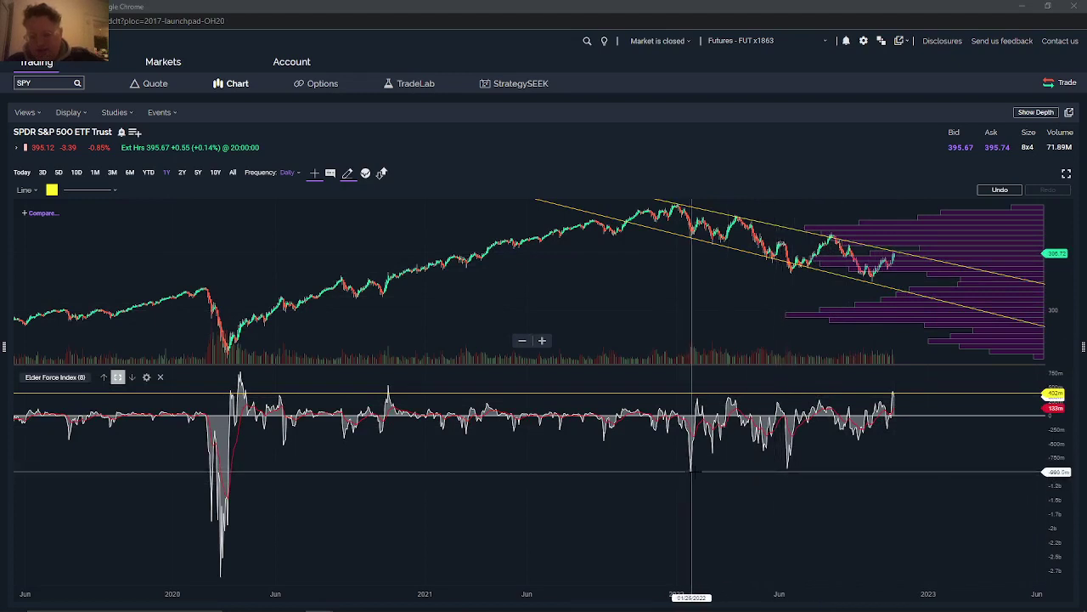
click(892, 394)
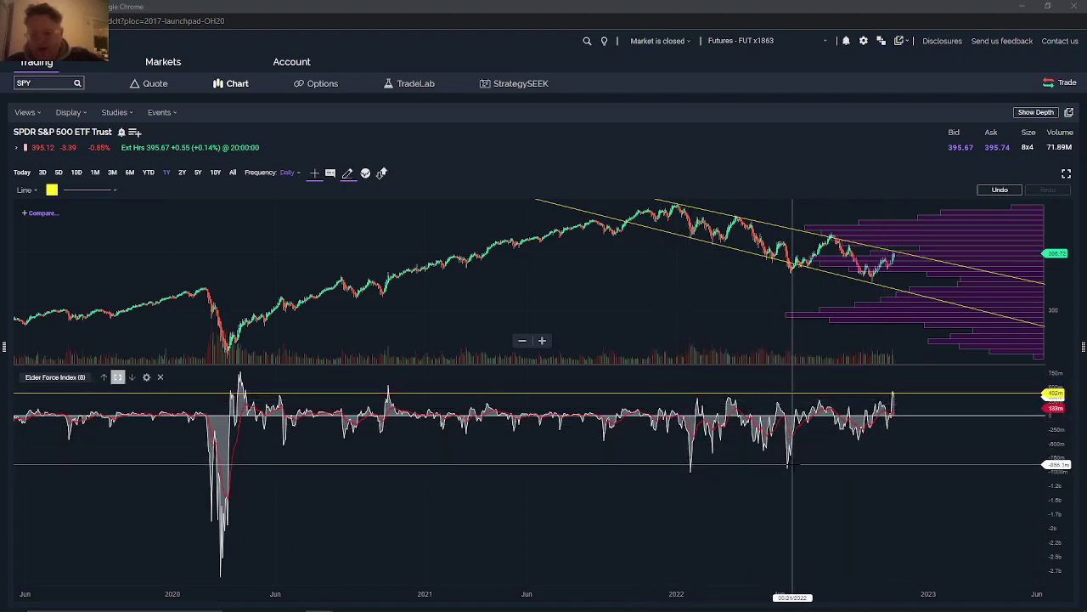
drag(911, 254, 677, 206)
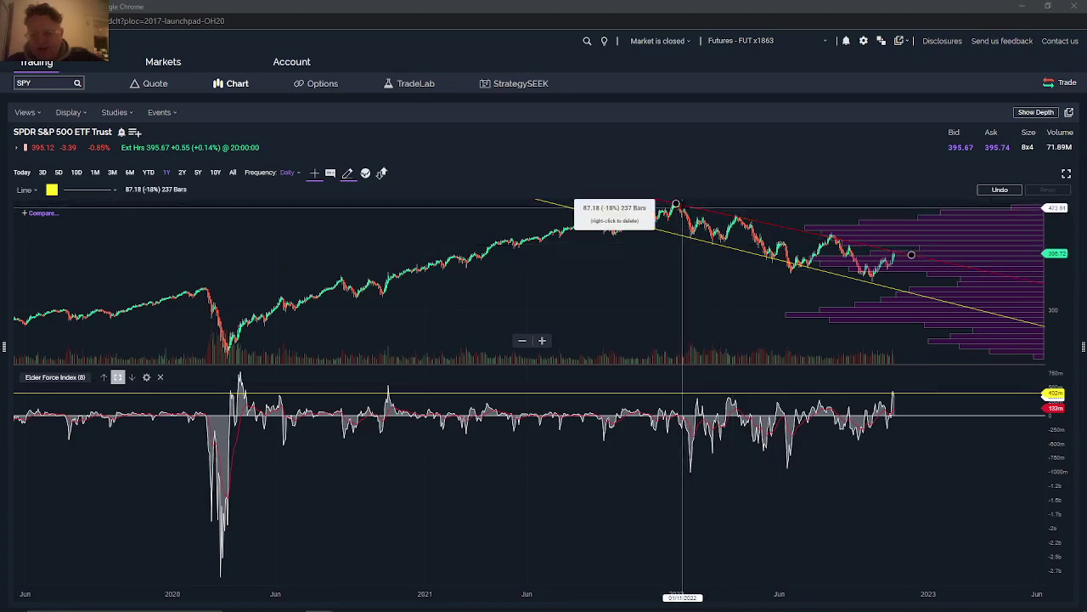
click(676, 205)
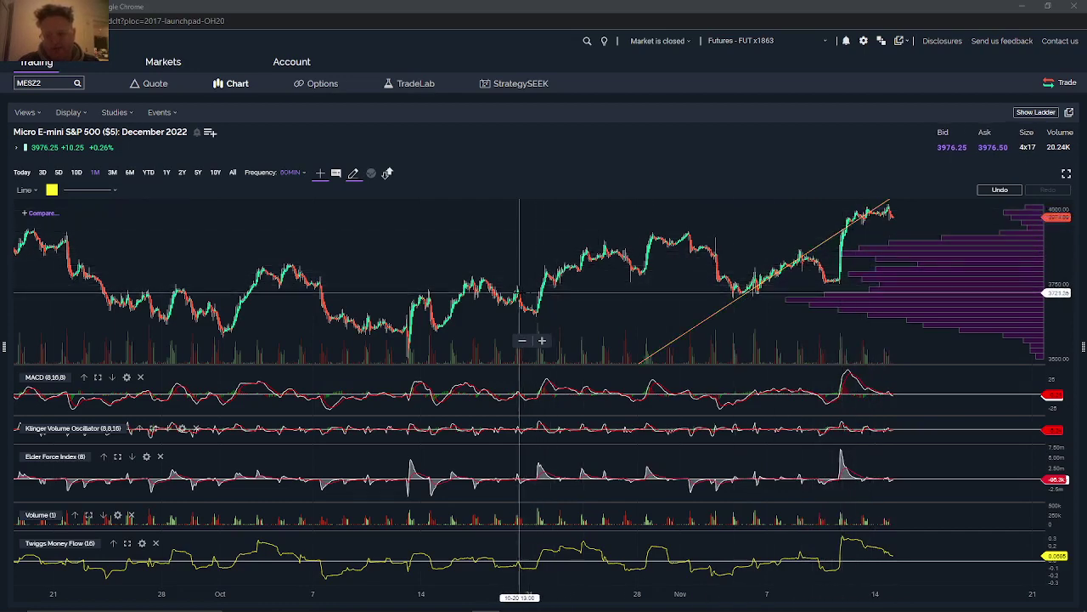
Draw a rising trend line from the mid-October low and shift it slightly left
mouse_move(519, 293)
mouse_down()
mouse_move(638, 250)
mouse_move(624, 249)
mouse_up()
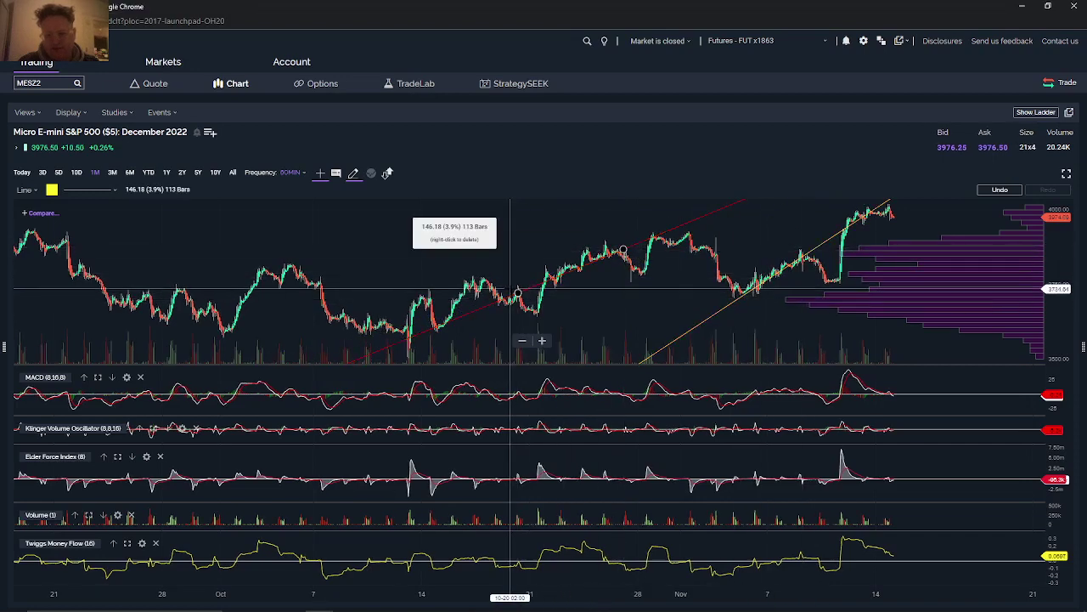
drag(517, 293, 495, 287)
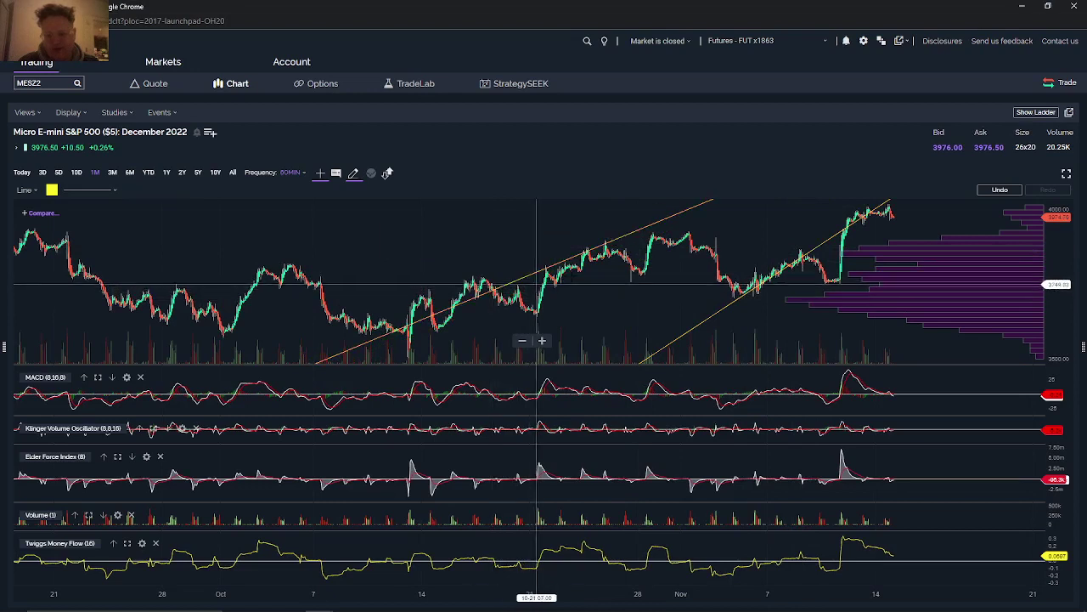